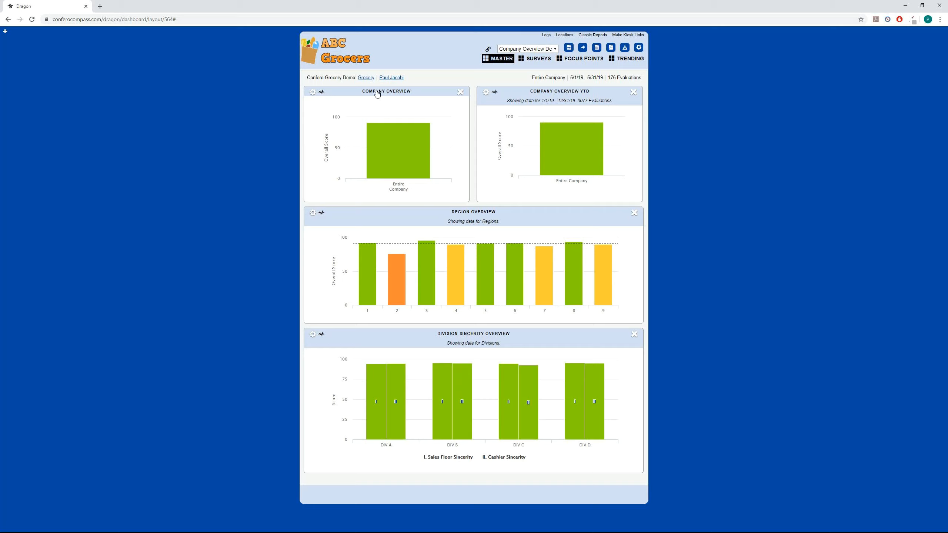
Step: Review the date range and widget title settings of the Company Overview YTD widget
{"action": "left_click", "coordinate": [485, 92]}
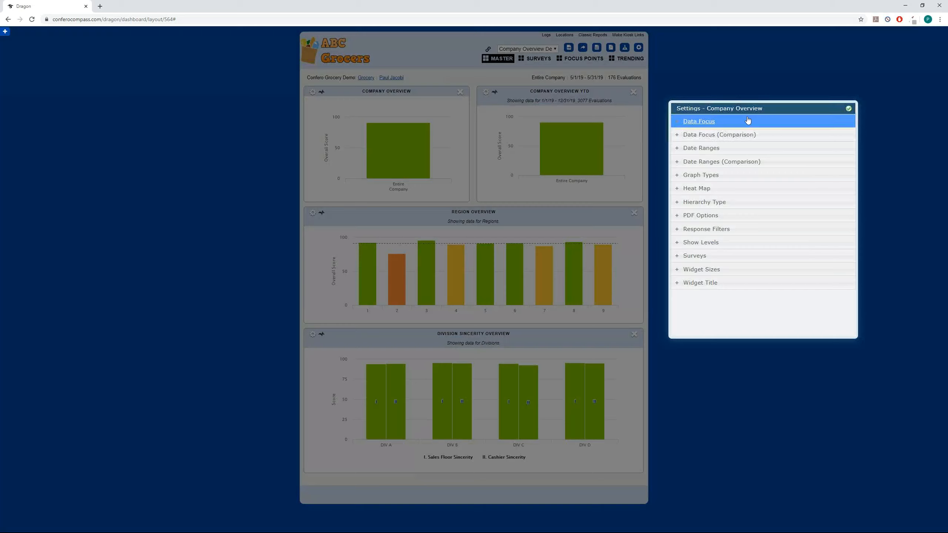
{"action": "left_click", "coordinate": [694, 151]}
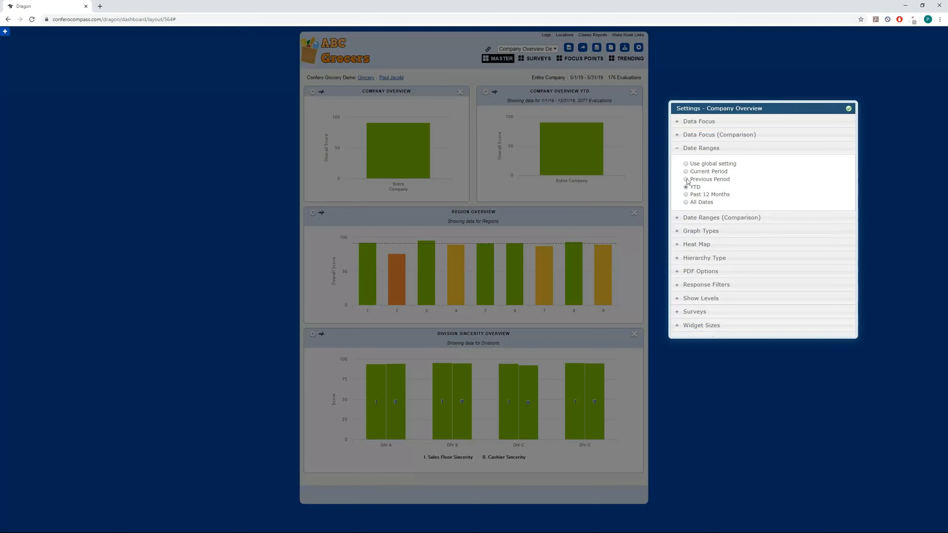
{"action": "left_click", "coordinate": [678, 153]}
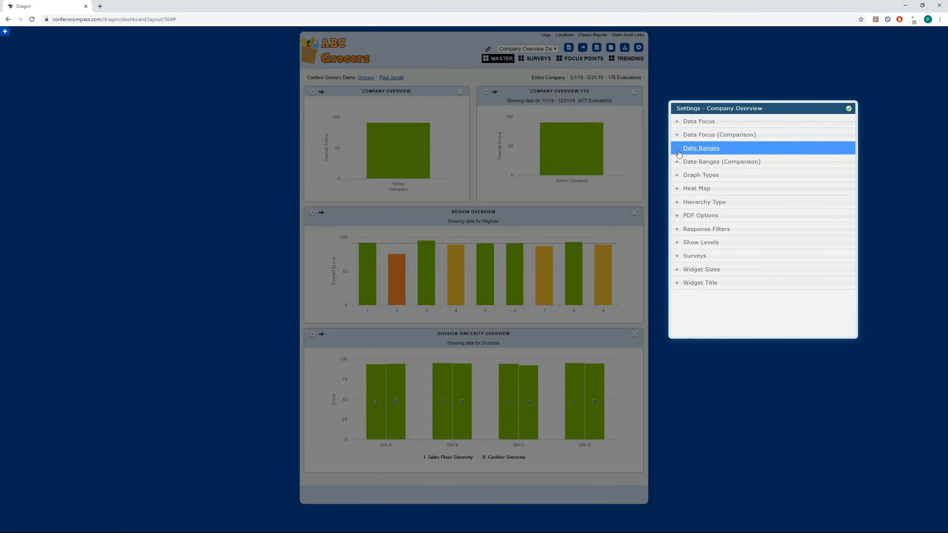
{"action": "left_click", "coordinate": [679, 285]}
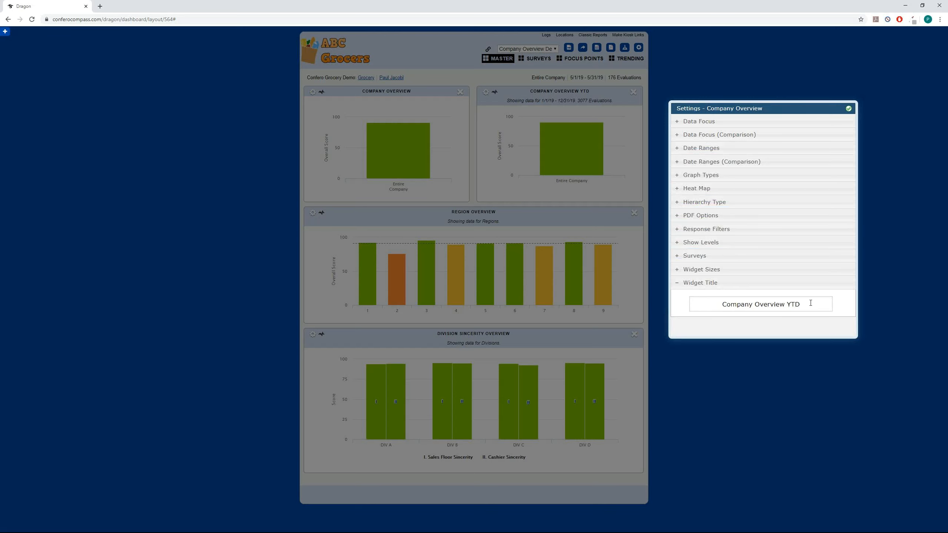
{"action": "left_click", "coordinate": [848, 108]}
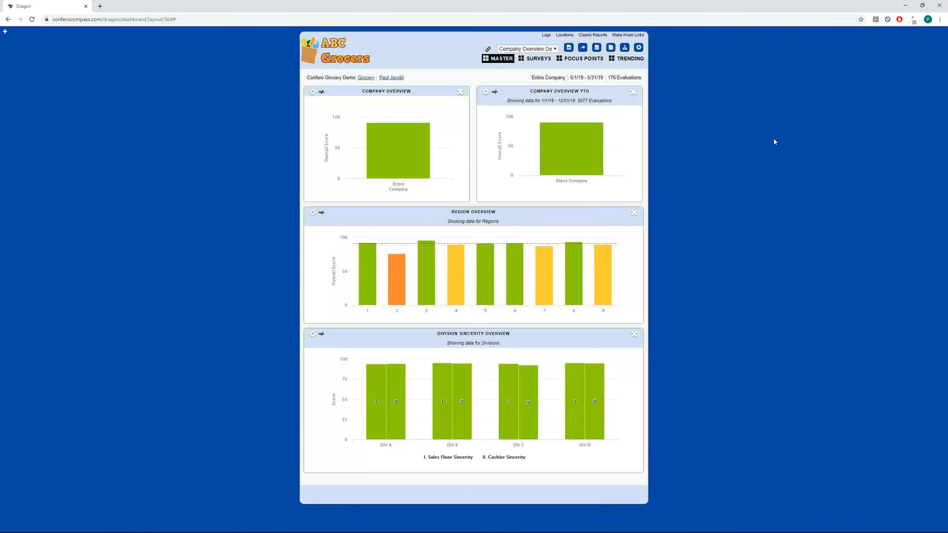
Step: Review the show levels, widget size and widget title settings of the Region Overview widget
{"action": "mouse_move", "coordinate": [593, 179]}
{"action": "left_click", "coordinate": [313, 213]}
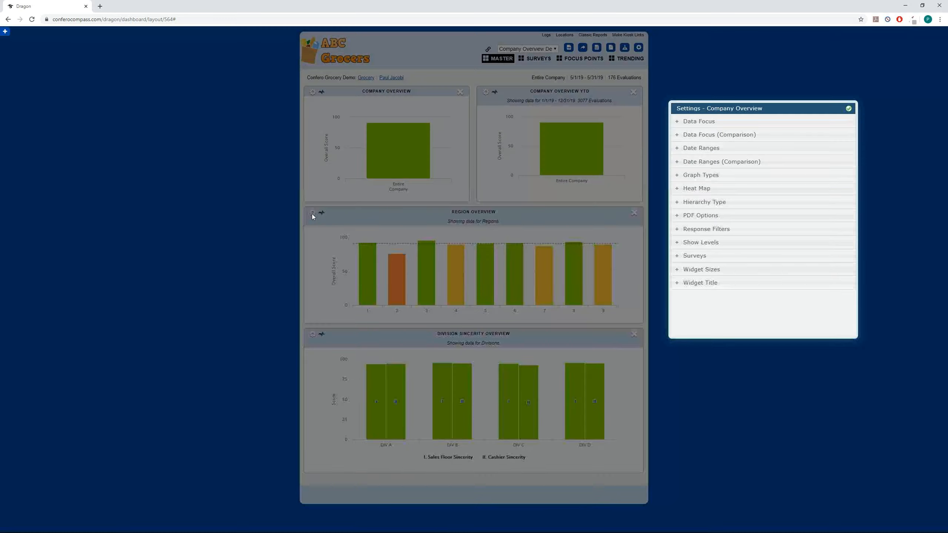
{"action": "left_click", "coordinate": [676, 246]}
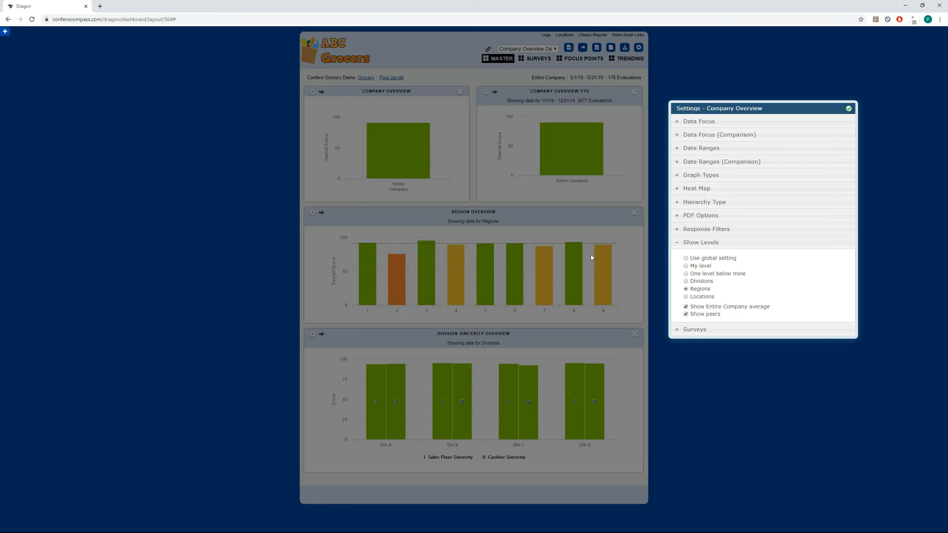
{"action": "left_click", "coordinate": [675, 249]}
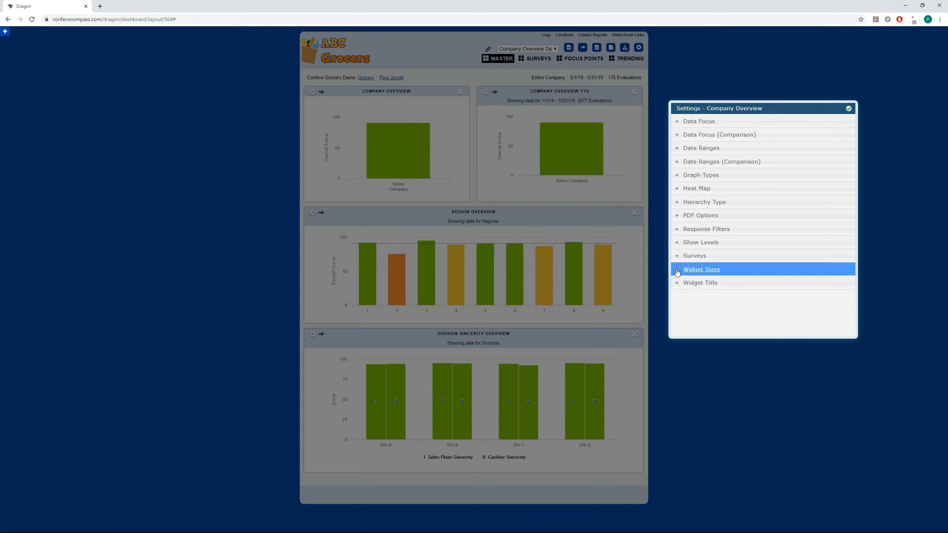
{"action": "left_click", "coordinate": [677, 272]}
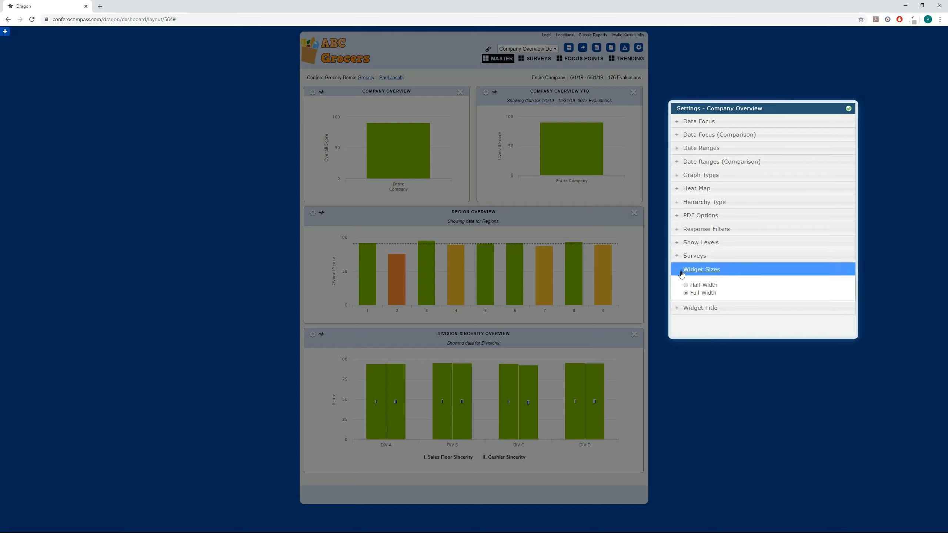
{"action": "left_click", "coordinate": [690, 269]}
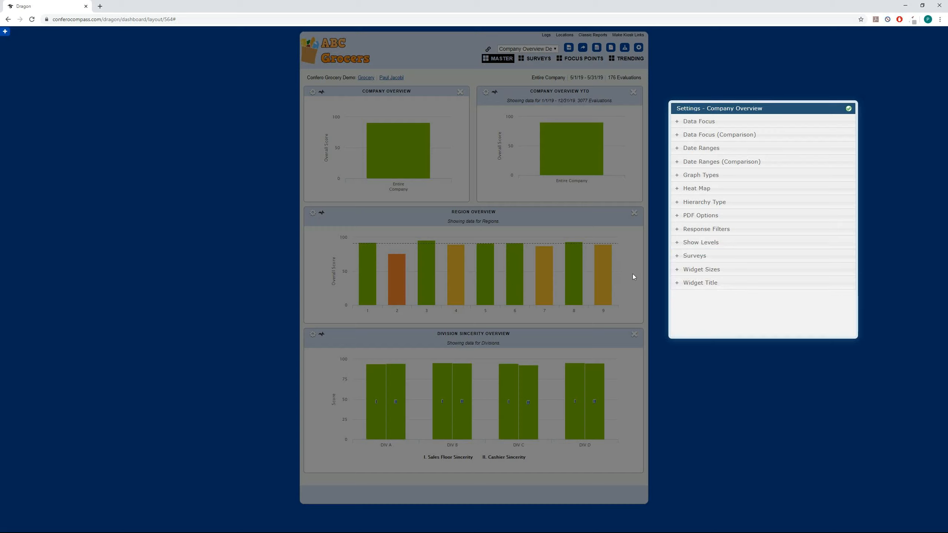
{"action": "left_click", "coordinate": [674, 286]}
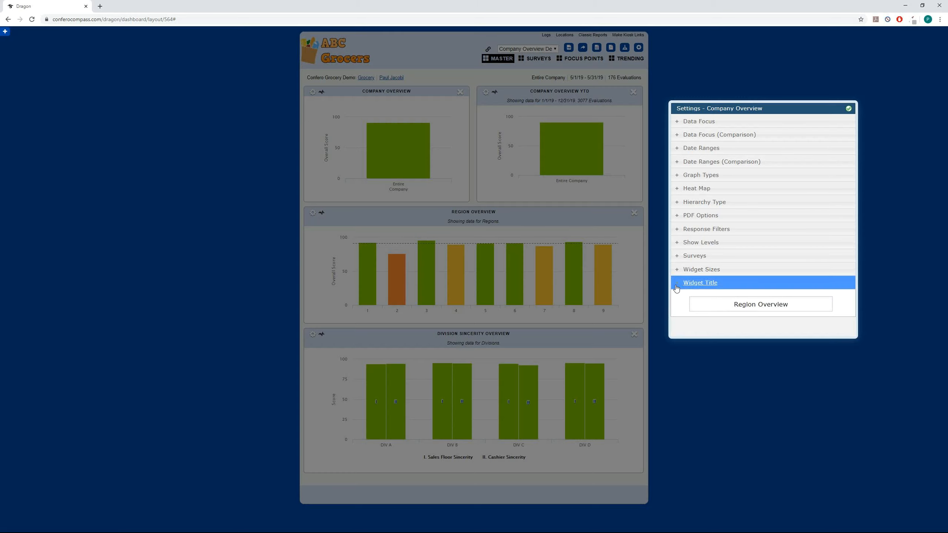
{"action": "left_click", "coordinate": [690, 282]}
{"action": "left_click", "coordinate": [849, 109]}
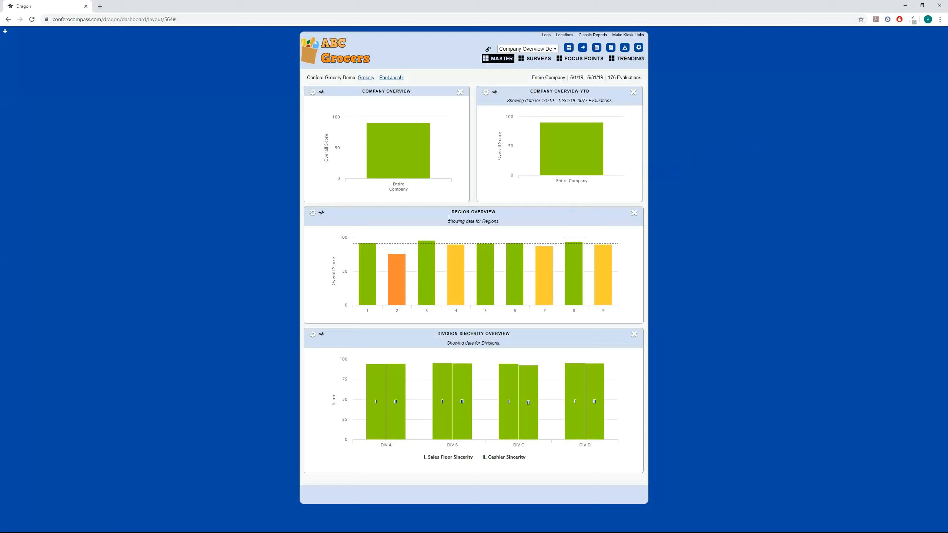
Step: Drill down the Company Overview chart to the divisions and into DIV C's regions, and return to the entire company
{"action": "mouse_move", "coordinate": [417, 158]}
{"action": "left_click", "coordinate": [409, 156]}
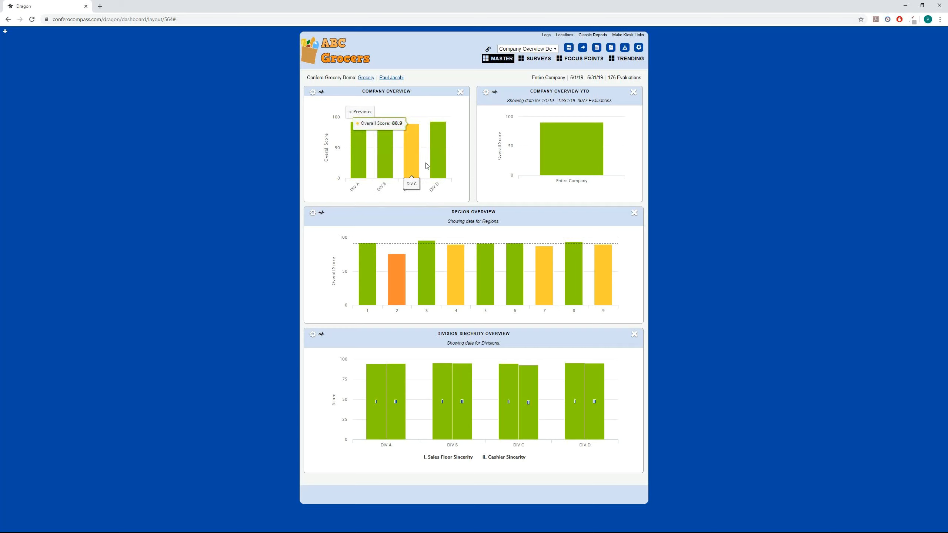
{"action": "left_click", "coordinate": [412, 164]}
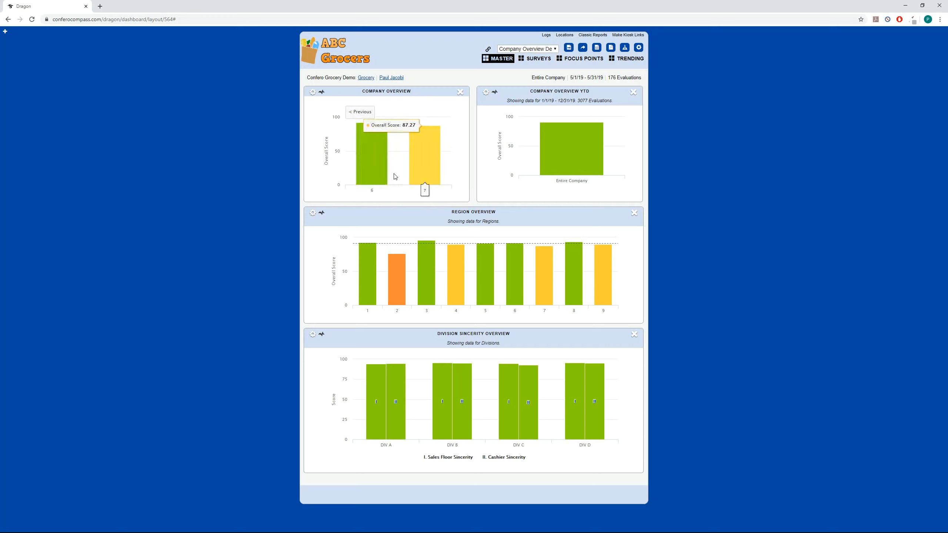
{"action": "left_click", "coordinate": [371, 117]}
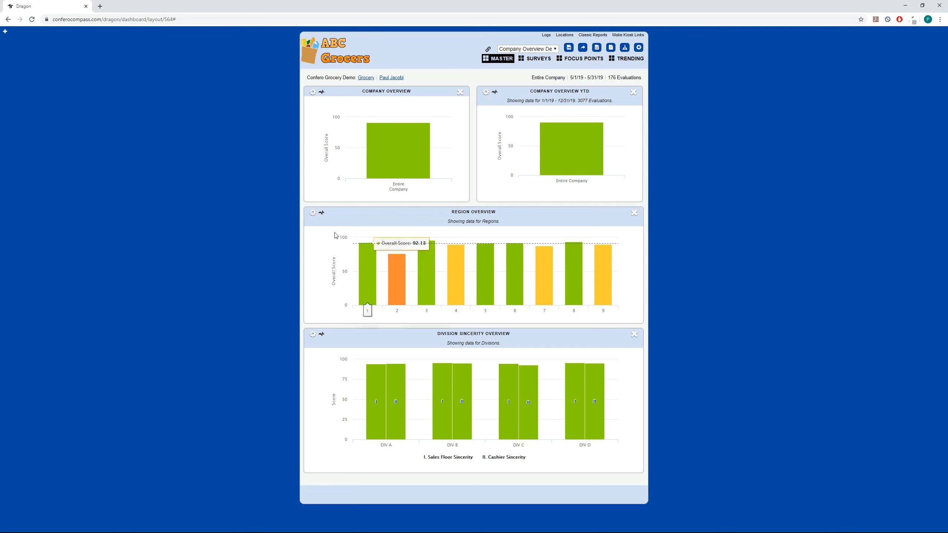
Step: Switch the Region Overview widget to the Geographical Hierarchy and show its data by States
{"action": "left_click", "coordinate": [312, 213]}
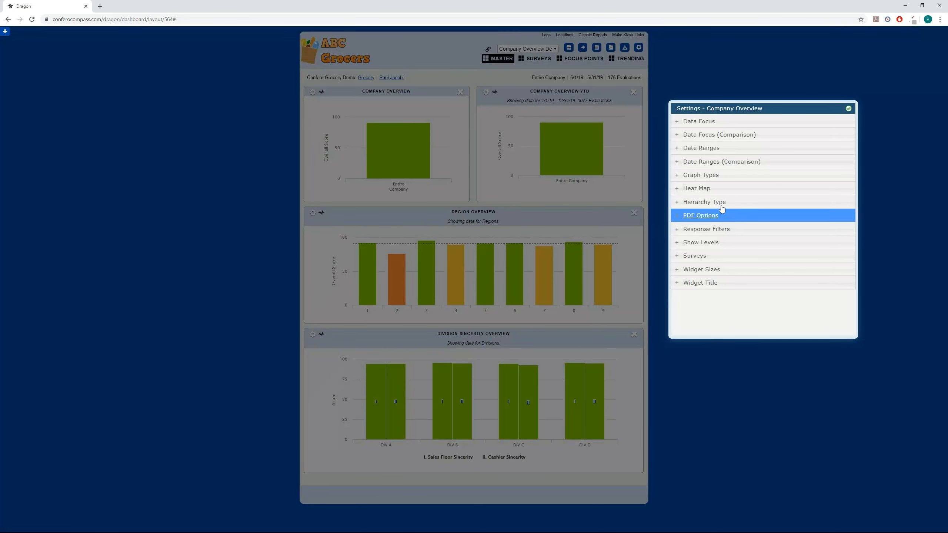
{"action": "left_click", "coordinate": [677, 207]}
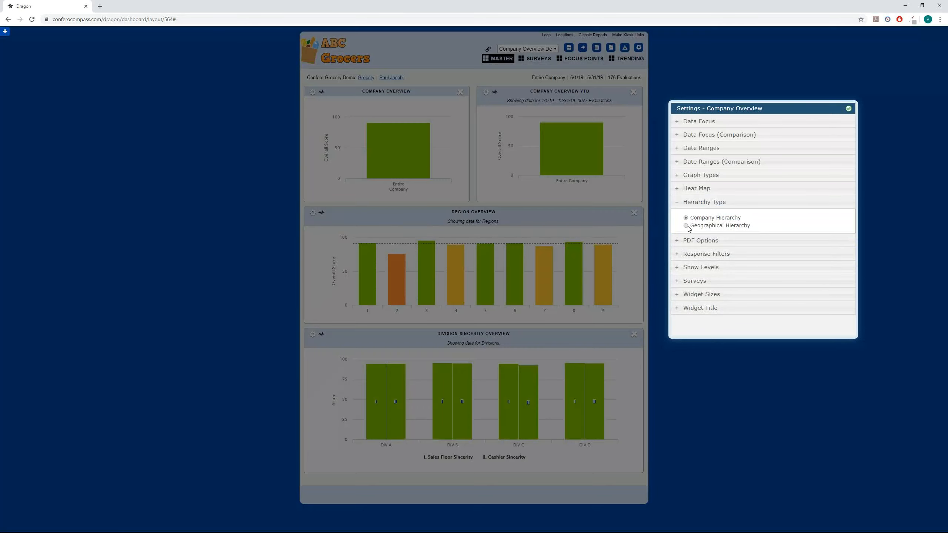
{"action": "left_click", "coordinate": [685, 225]}
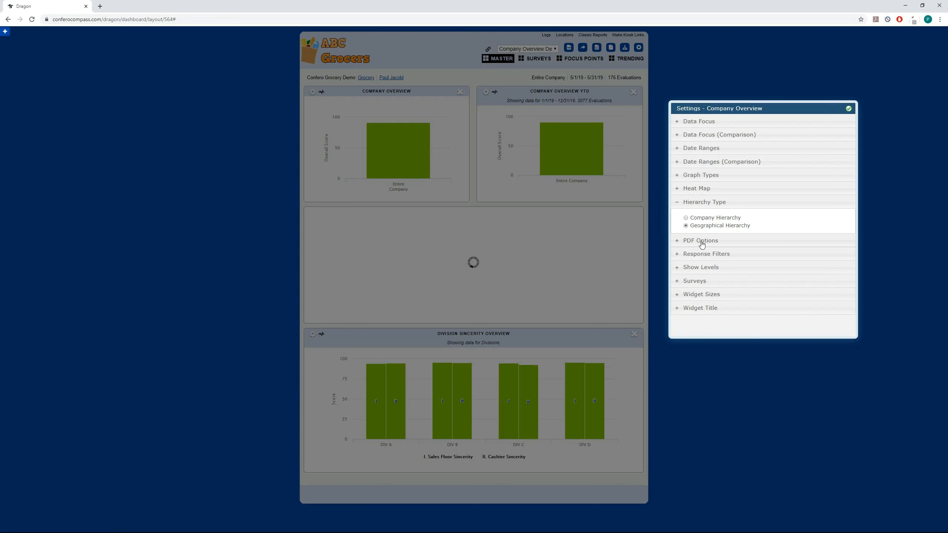
{"action": "left_click", "coordinate": [684, 269]}
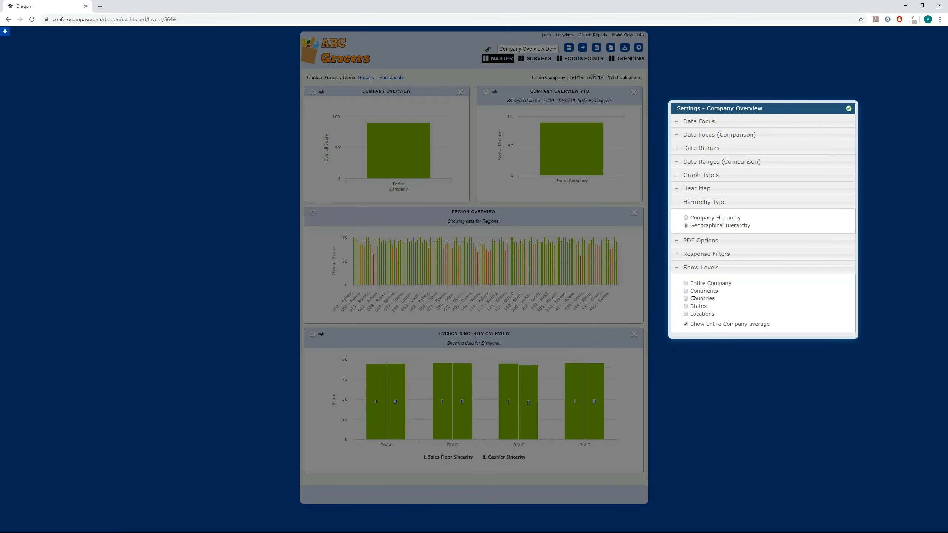
{"action": "left_click", "coordinate": [686, 306]}
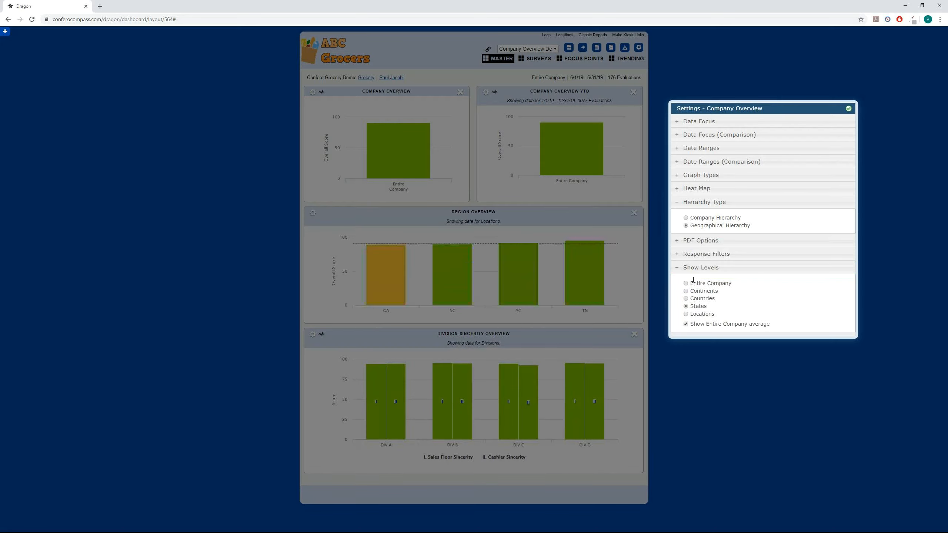
{"action": "left_click", "coordinate": [678, 272]}
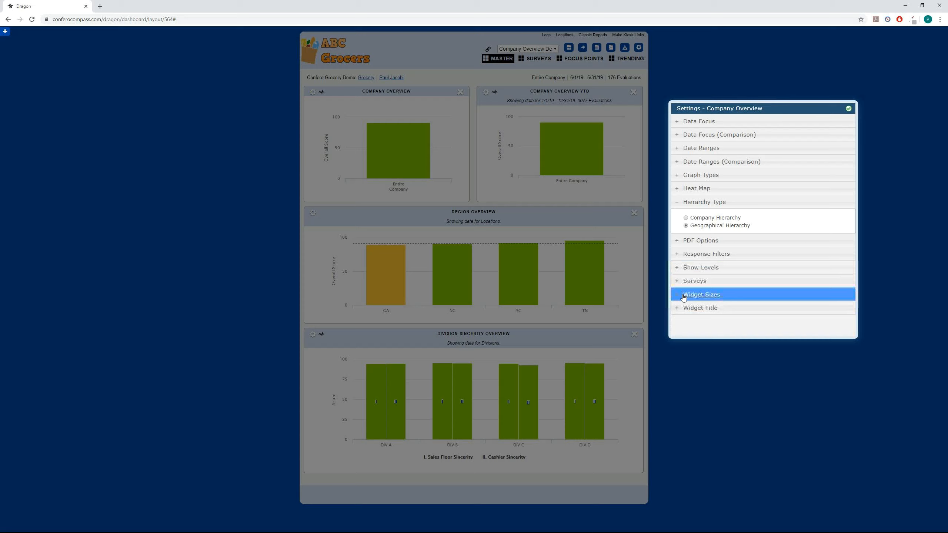
Step: Rename the Region Overview widget to "State Overview" and close its settings
{"action": "left_click", "coordinate": [680, 312]}
{"action": "left_click_drag", "start_coordinate": [756, 323], "coordinate": [720, 329]}
{"action": "type", "text": "Atate"}
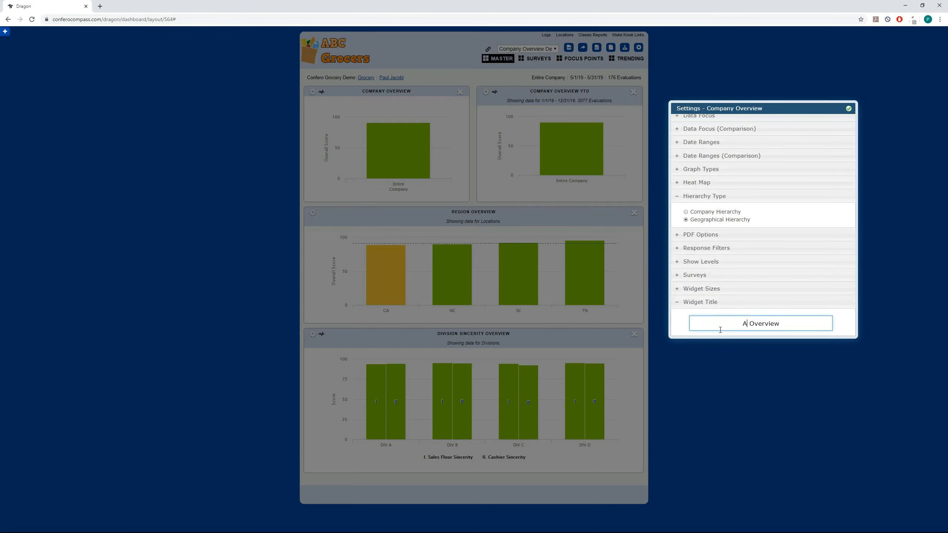
{"action": "key", "text": "BackSpace"}
{"action": "key", "text": "BackSpace"}
{"action": "key", "text": "BackSpace"}
{"action": "key", "text": "BackSpace"}
{"action": "key", "text": "BackSpace"}
{"action": "type", "text": "State"}
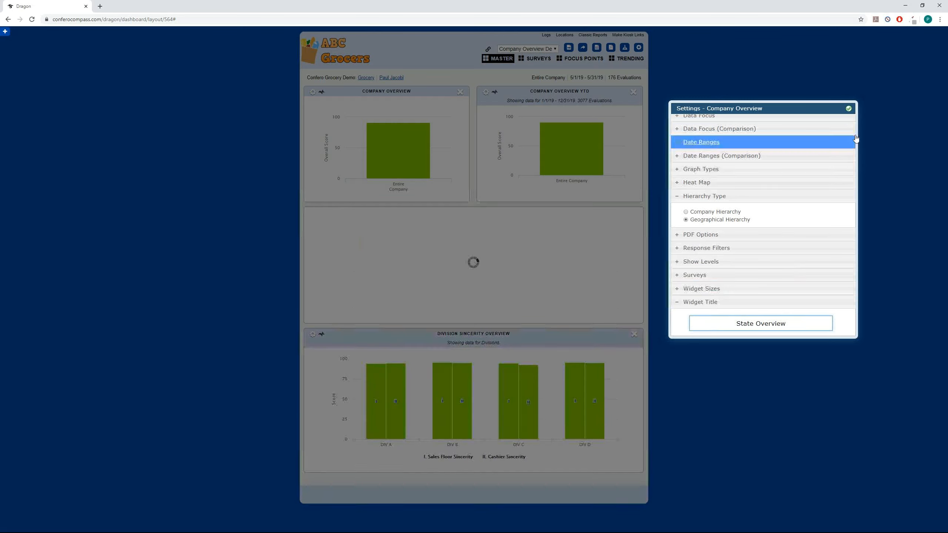
{"action": "left_click", "coordinate": [848, 108]}
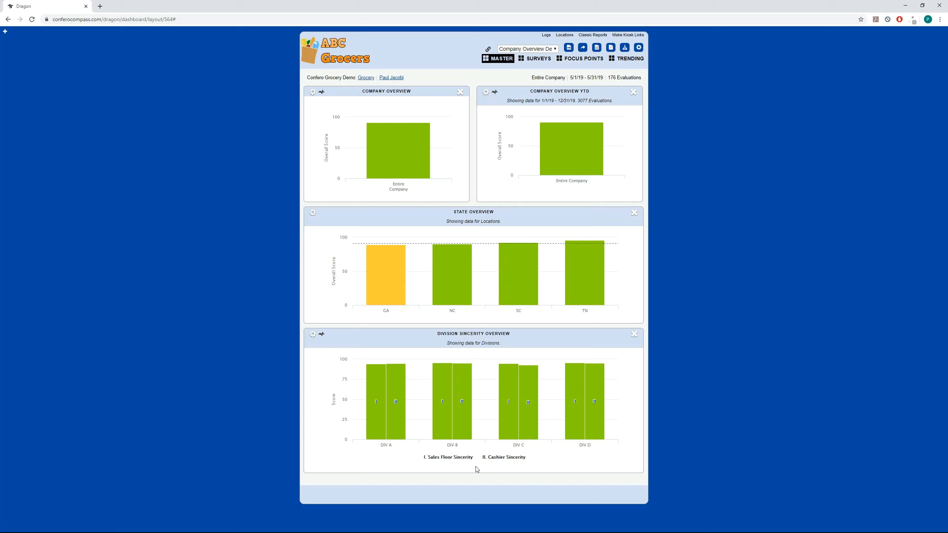
Step: Set both the data focus and the comparison data focus of the Division Sincerity Overview widget to Overall Score
{"action": "mouse_move", "coordinate": [396, 428]}
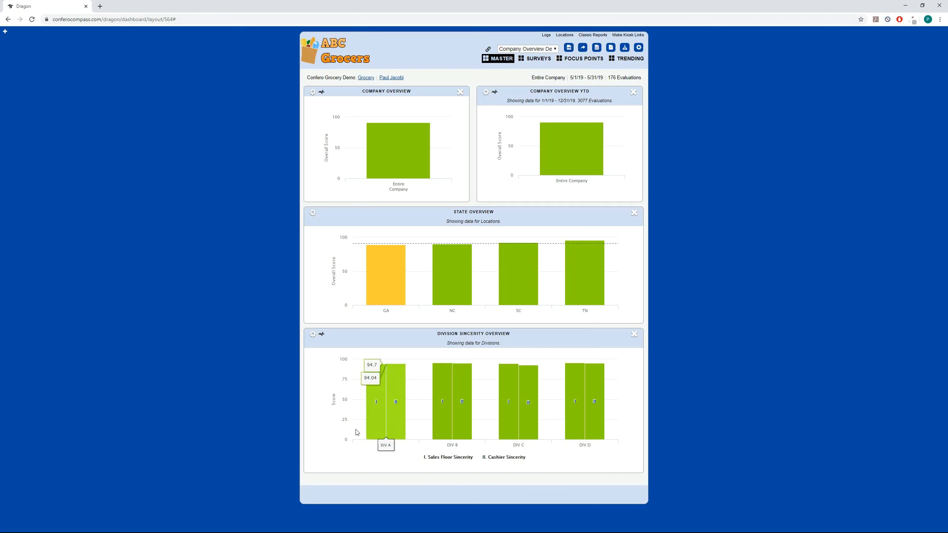
{"action": "left_click", "coordinate": [312, 335]}
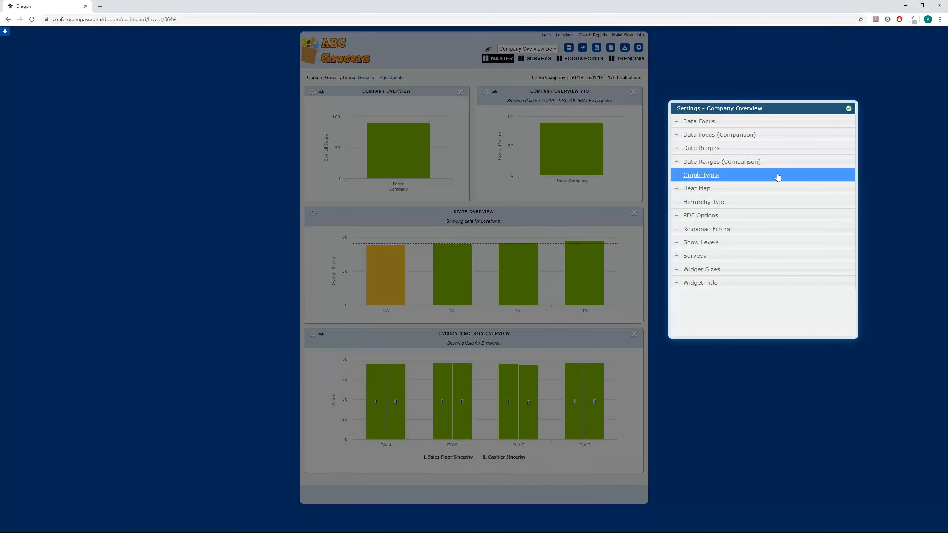
{"action": "left_click", "coordinate": [677, 124]}
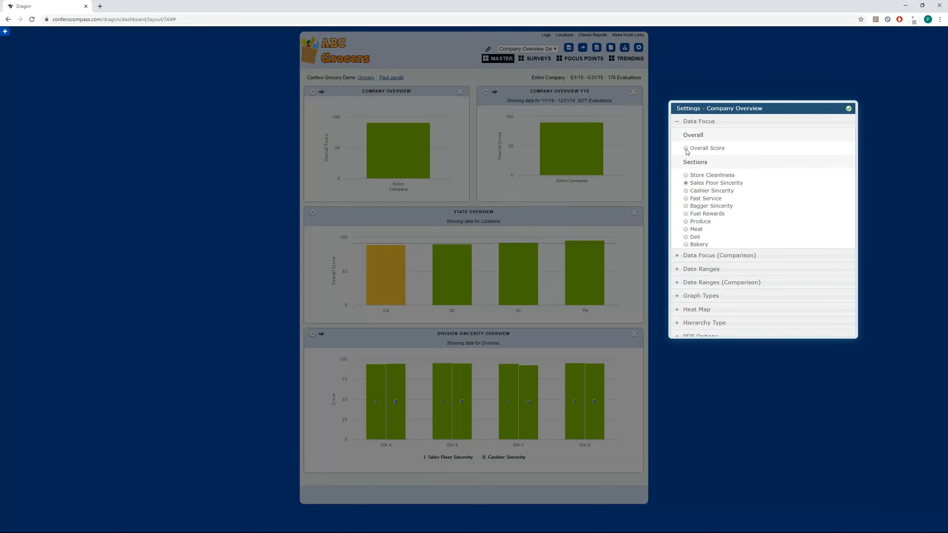
{"action": "left_click", "coordinate": [677, 123]}
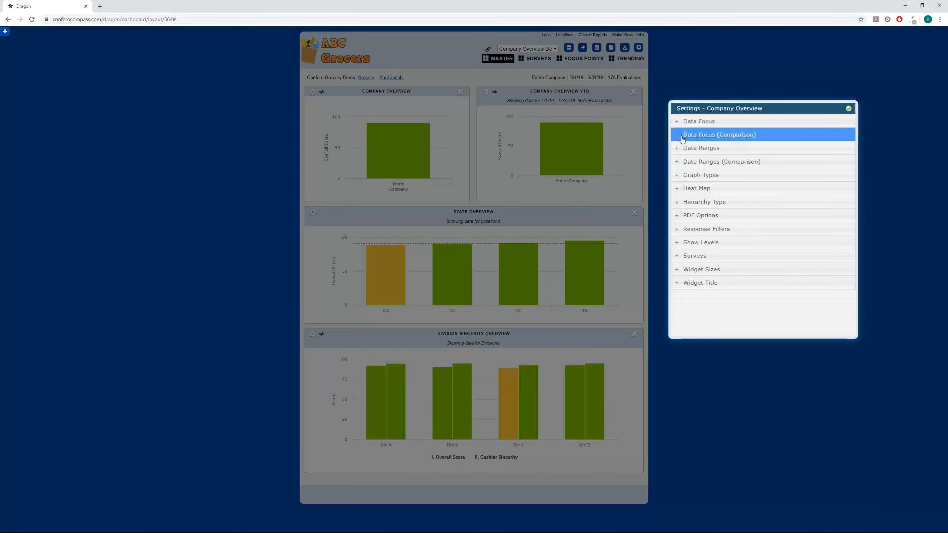
{"action": "left_click", "coordinate": [677, 138]}
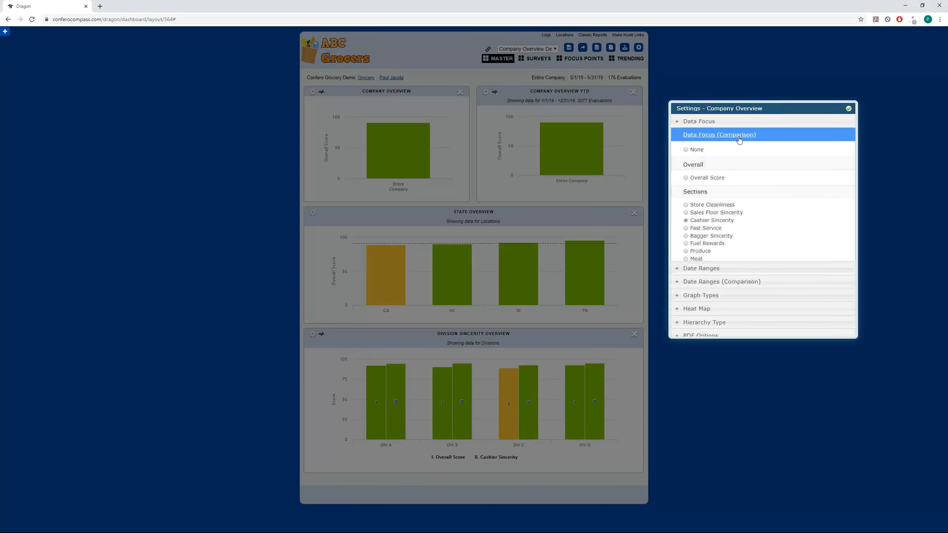
{"action": "left_click", "coordinate": [686, 178]}
{"action": "left_click", "coordinate": [678, 135]}
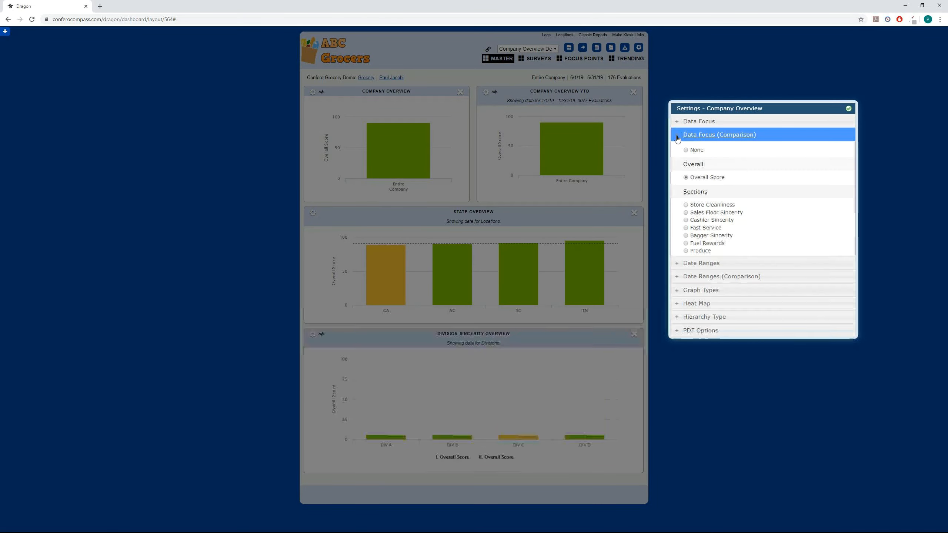
Step: Check the division widget's main date range and set its comparison date range to Previous Period
{"action": "left_click", "coordinate": [677, 149]}
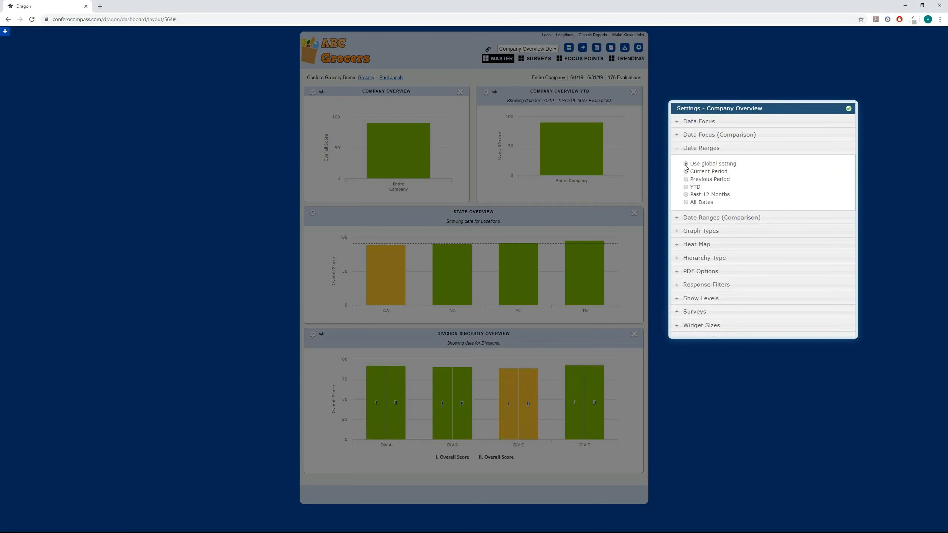
{"action": "left_click", "coordinate": [683, 148]}
{"action": "left_click", "coordinate": [679, 166]}
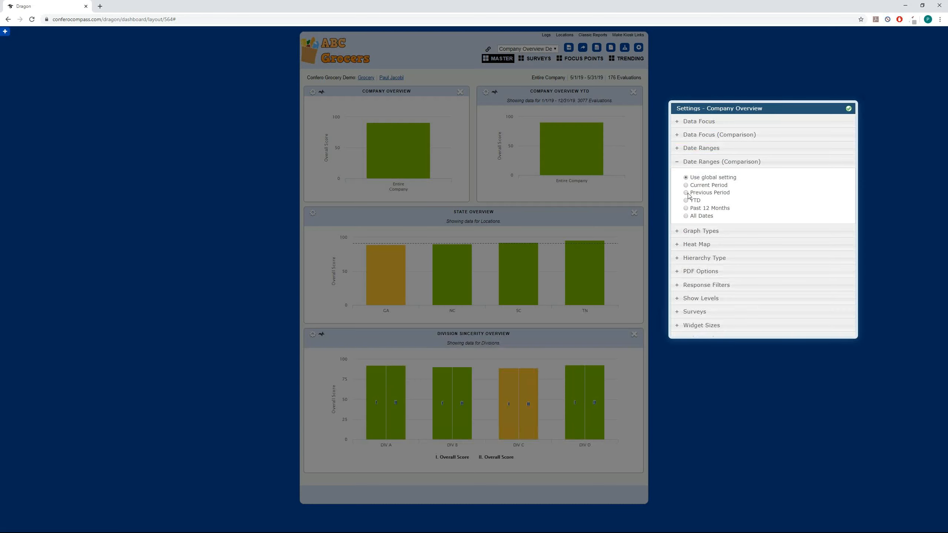
{"action": "left_click", "coordinate": [685, 193]}
{"action": "left_click", "coordinate": [702, 162]}
Step: Rename the division widget to "Division Overview Current vs Last" and close its settings
{"action": "left_click", "coordinate": [700, 281]}
{"action": "left_click_drag", "start_coordinate": [744, 305], "coordinate": [773, 308]}
{"action": "key", "text": "BackSpace"}
{"action": "key", "text": "BackSpace"}
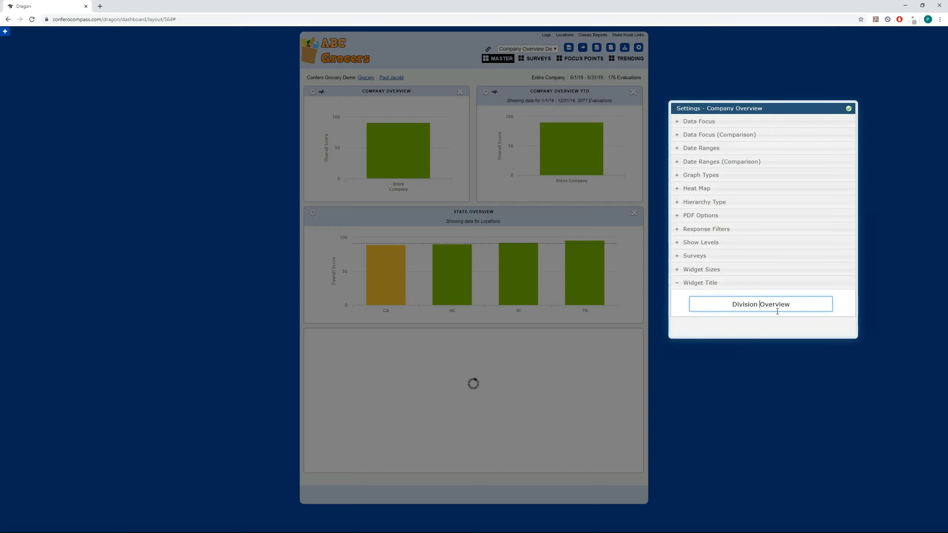
{"action": "left_click", "coordinate": [802, 305]}
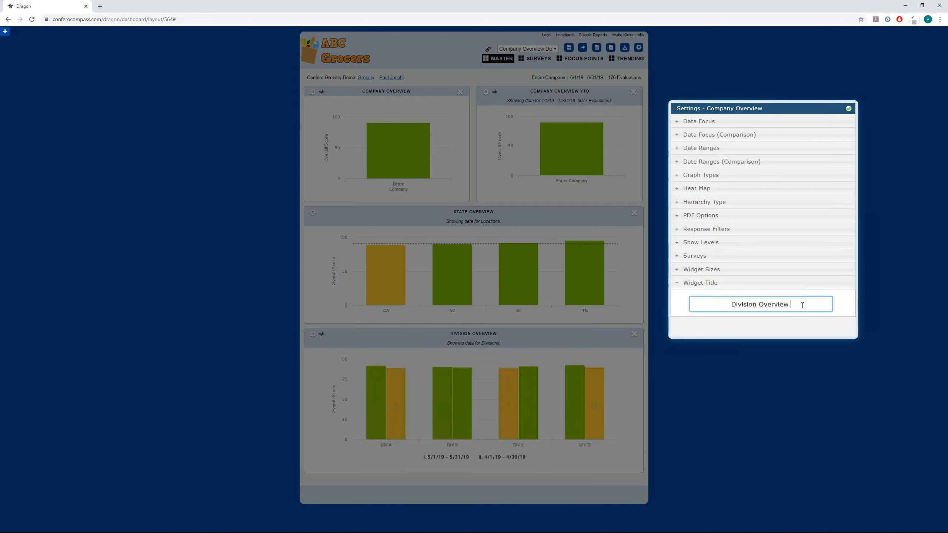
{"action": "type", "text": "Curren"}
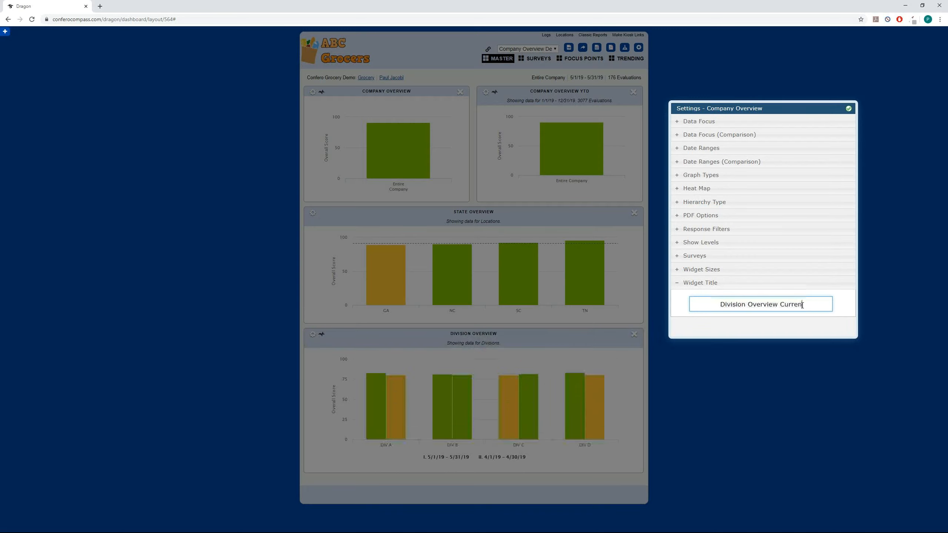
{"action": "type", "text": "t vs Last"}
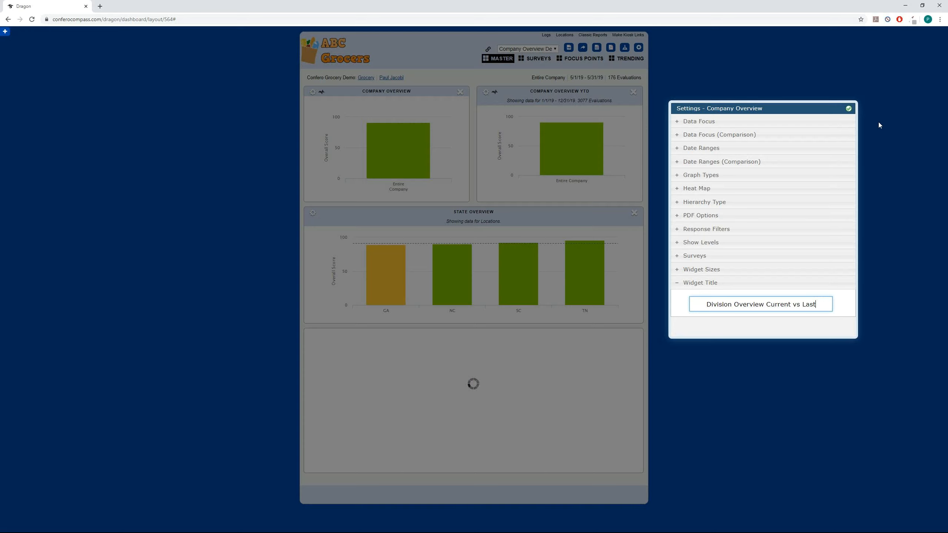
{"action": "left_click", "coordinate": [849, 108]}
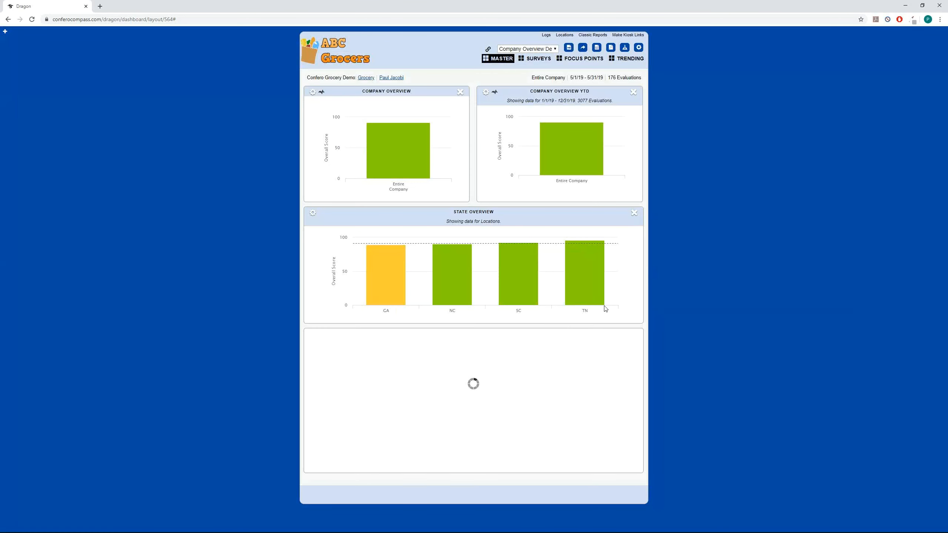
{"action": "mouse_move", "coordinate": [385, 437]}
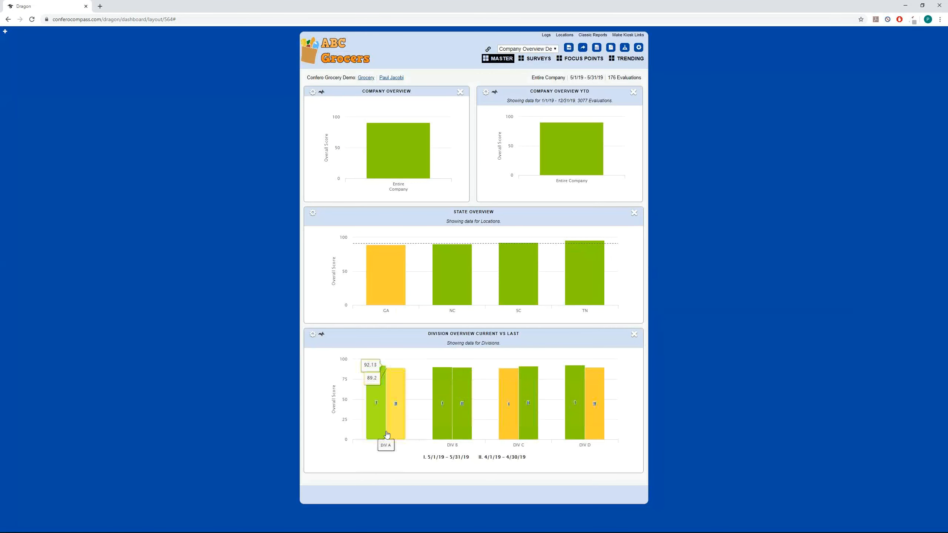